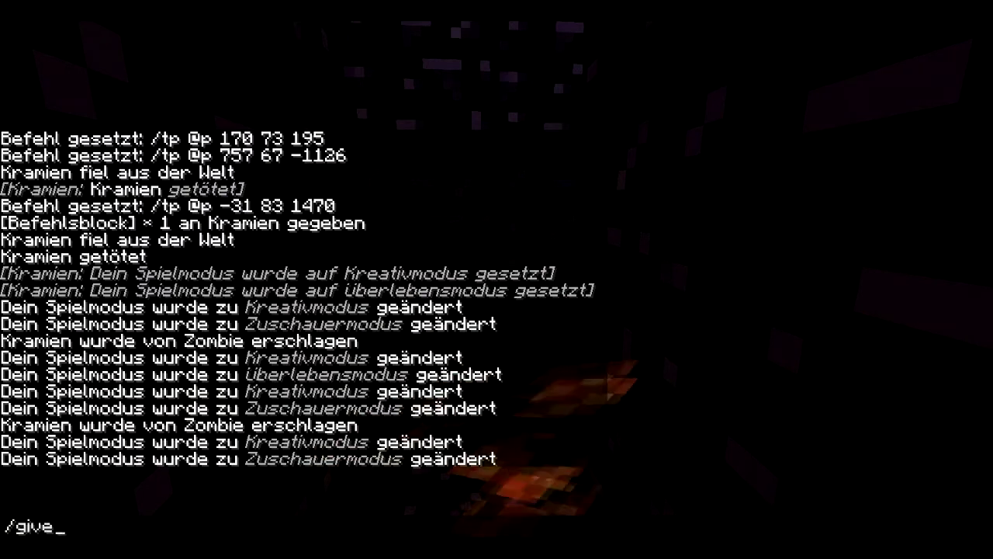
- Autocomplete the guest player's name in the /give wooden_sword command
key(Tab)
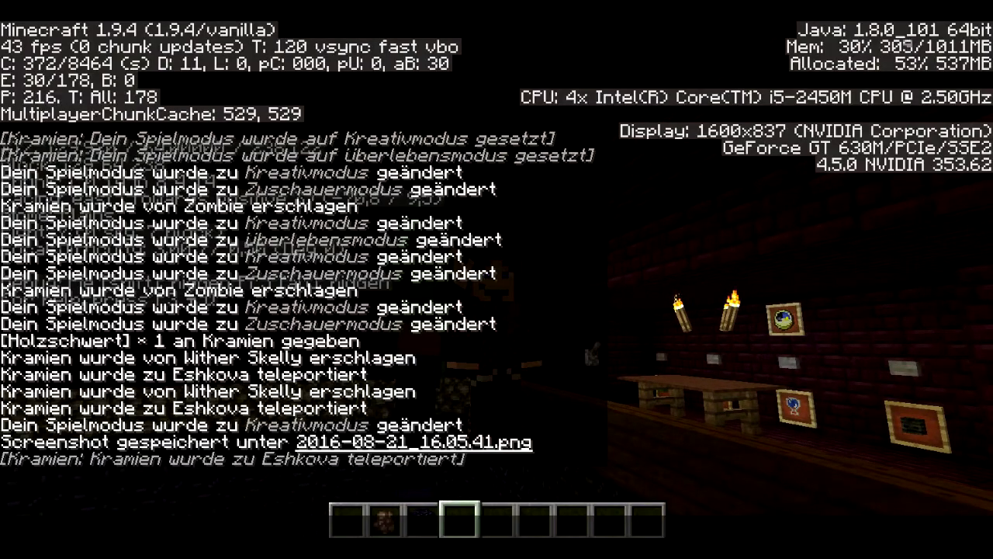
key(F1)
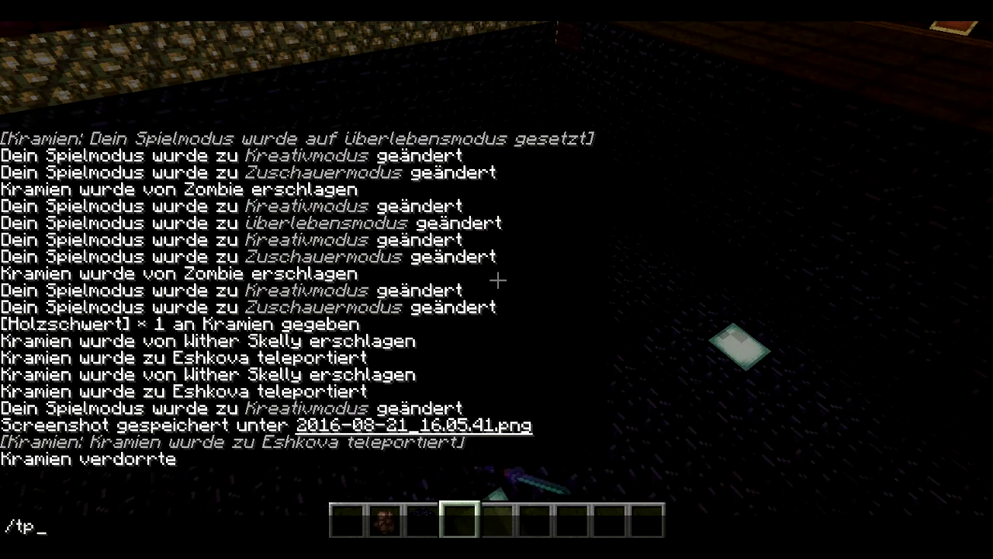
key(Tab)
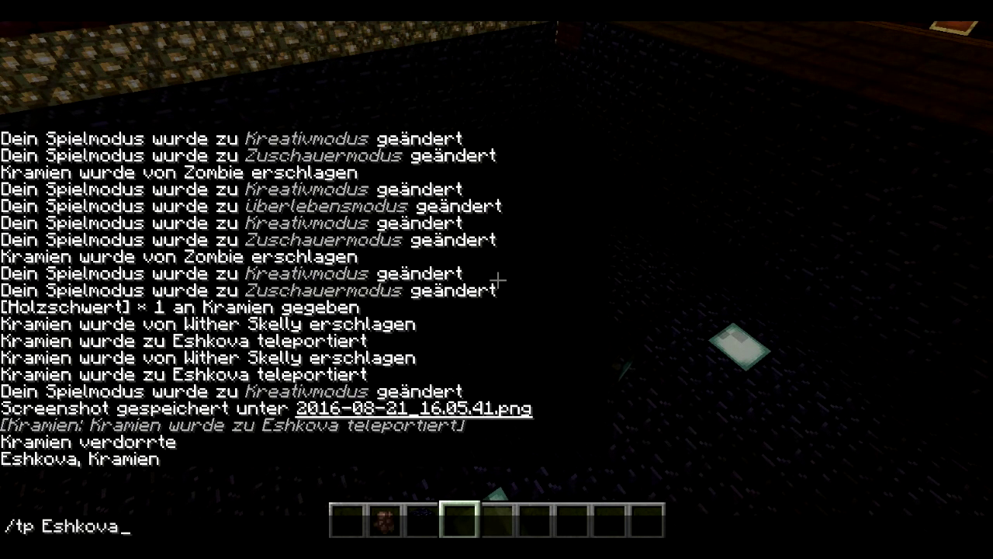